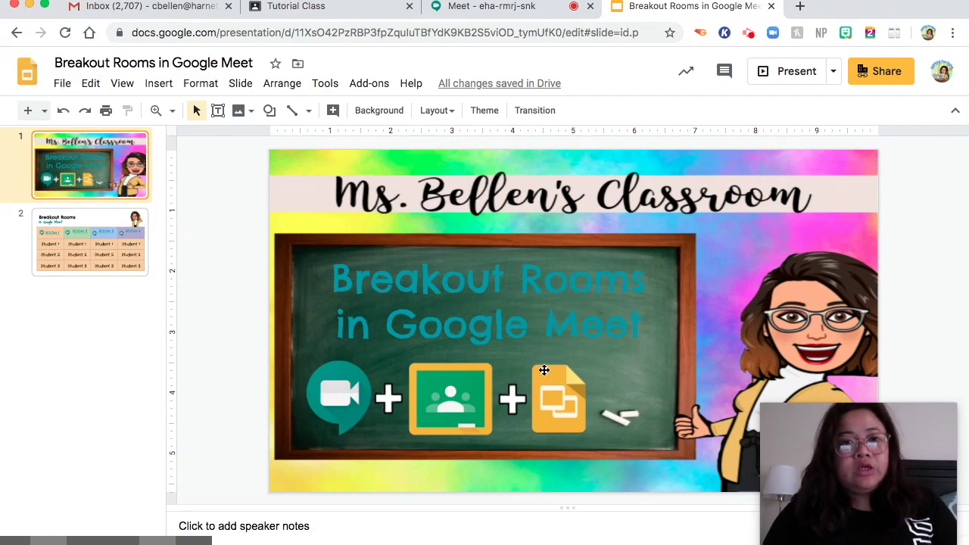
# Step: Switch from the Slides deck to the Tutorial Class page in Google Classroom
pyautogui.click(351, 10)
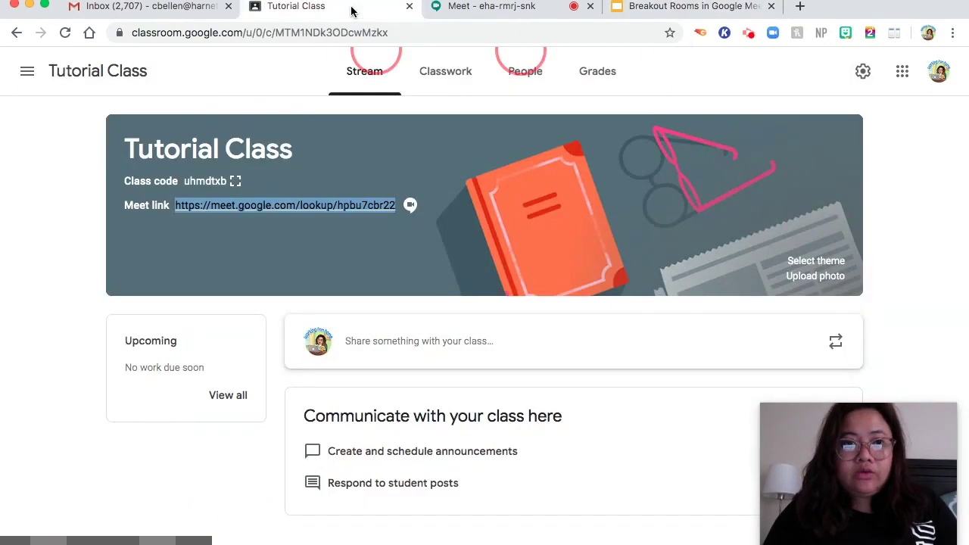
# Step: Visit the Tutorial Class Classwork page, then go to the class settings
pyautogui.click(719, 87)
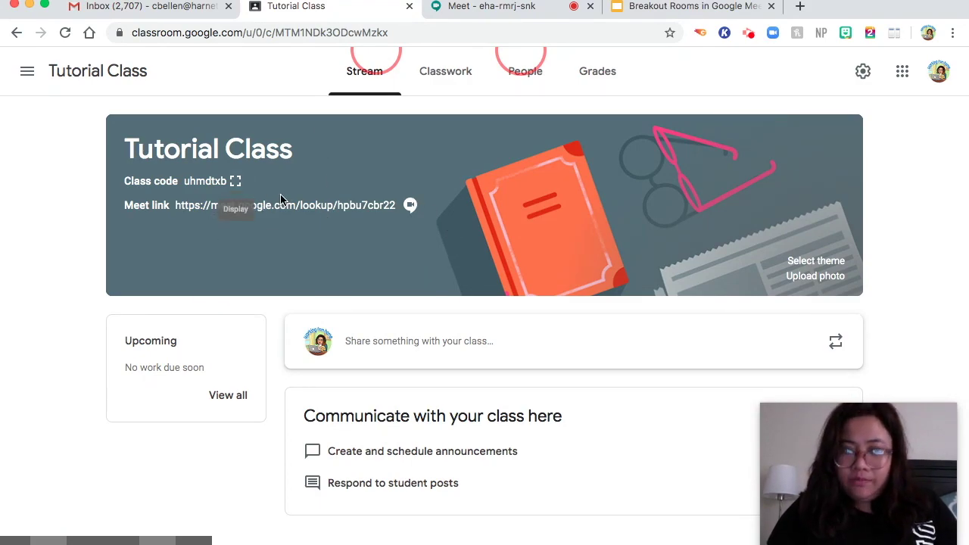
pyautogui.click(463, 84)
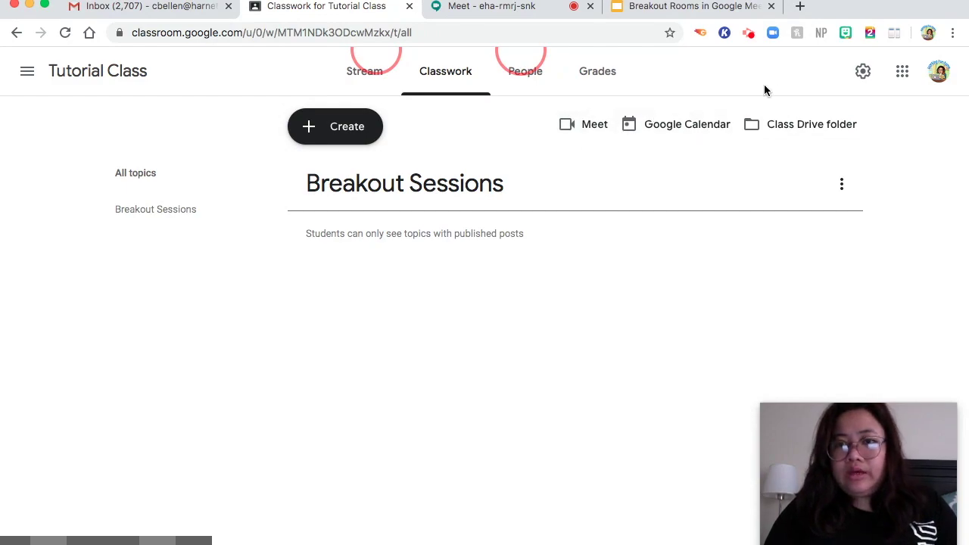
pyautogui.click(864, 71)
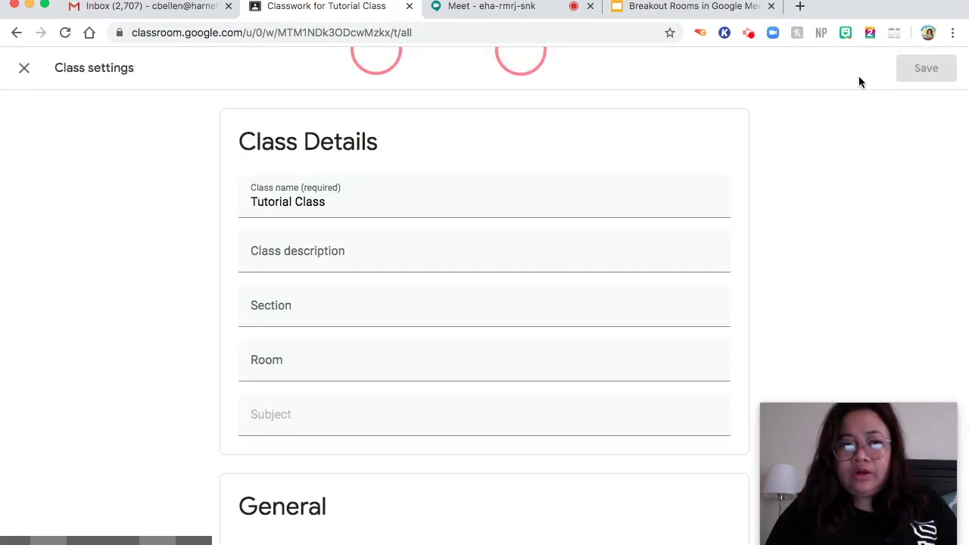
# Step: Keep the class Meet link visible to students and save the class settings
pyautogui.scroll(-5, 601, 317)
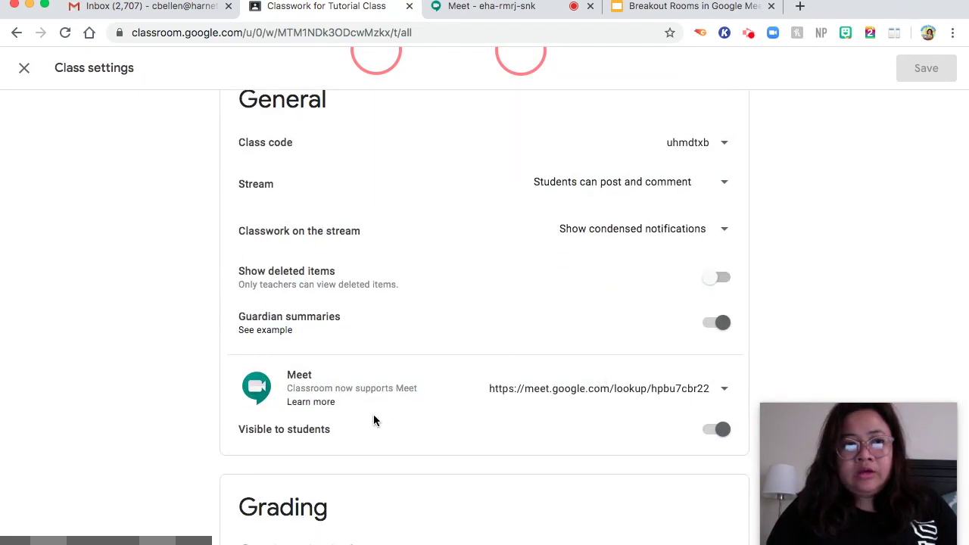
pyautogui.click(728, 392)
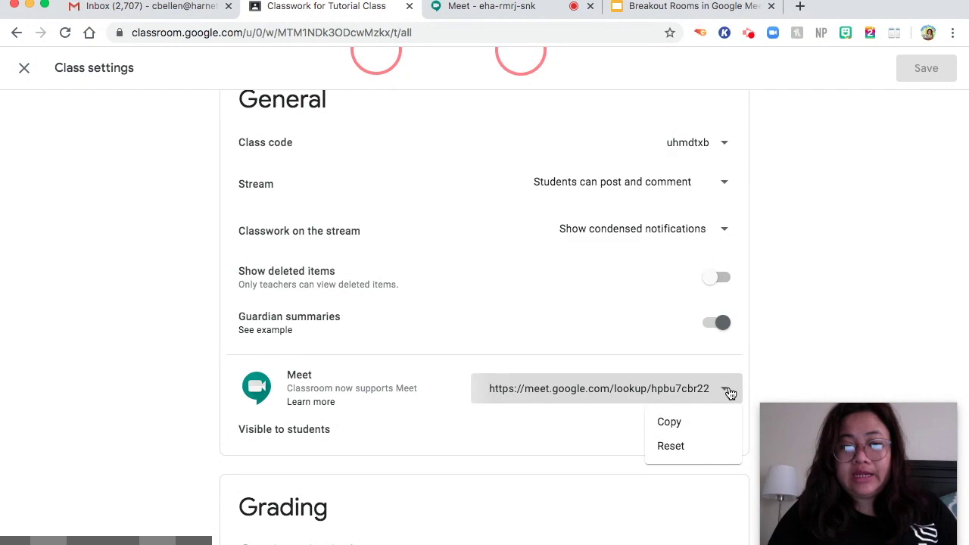
pyautogui.click(774, 364)
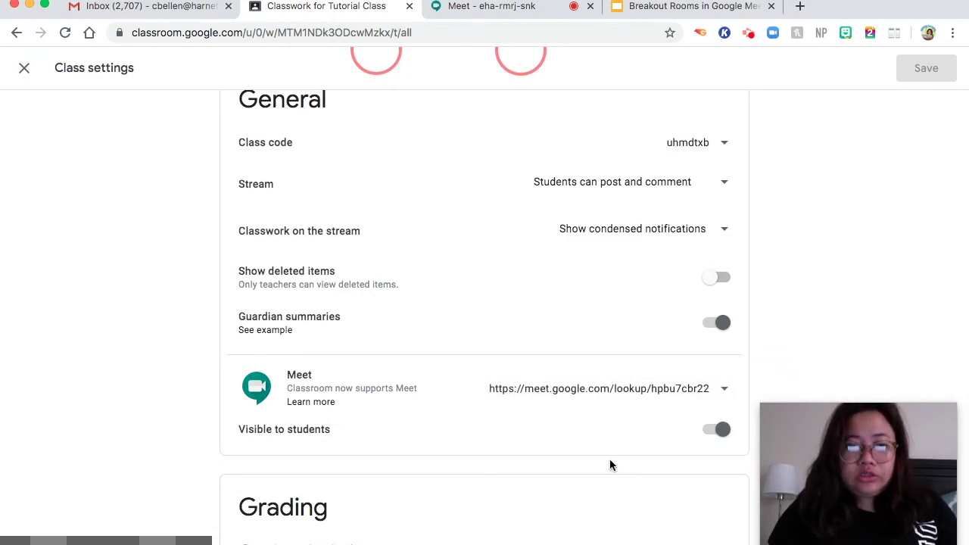
pyautogui.click(713, 433)
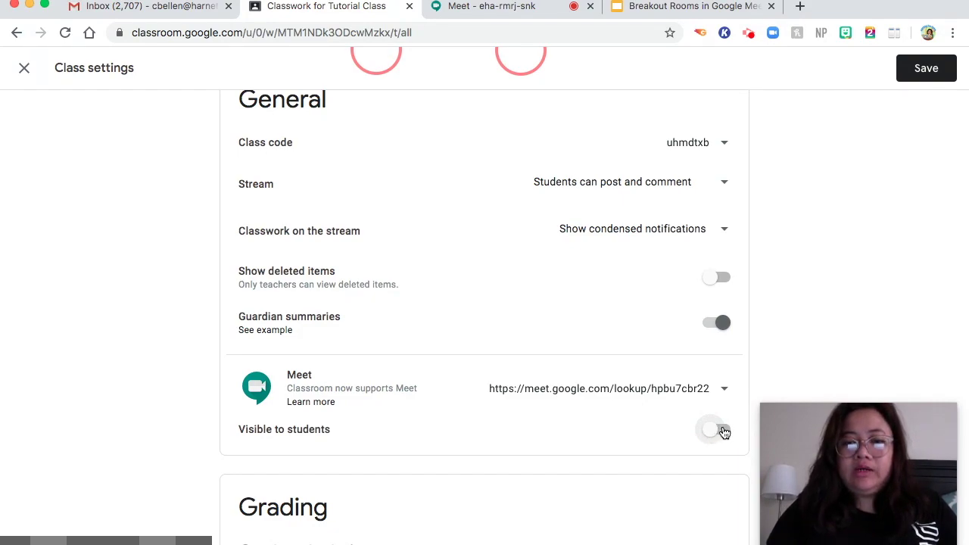
pyautogui.click(725, 433)
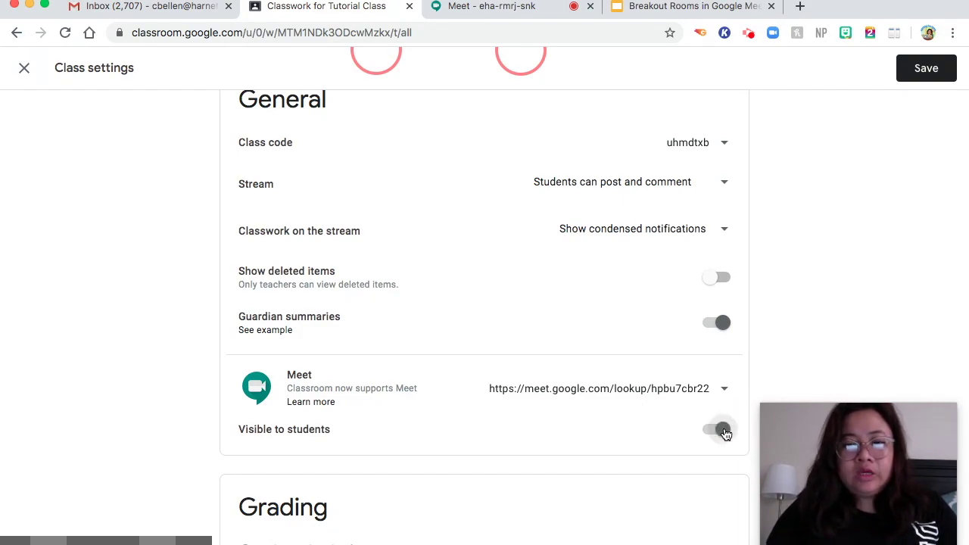
pyautogui.click(936, 72)
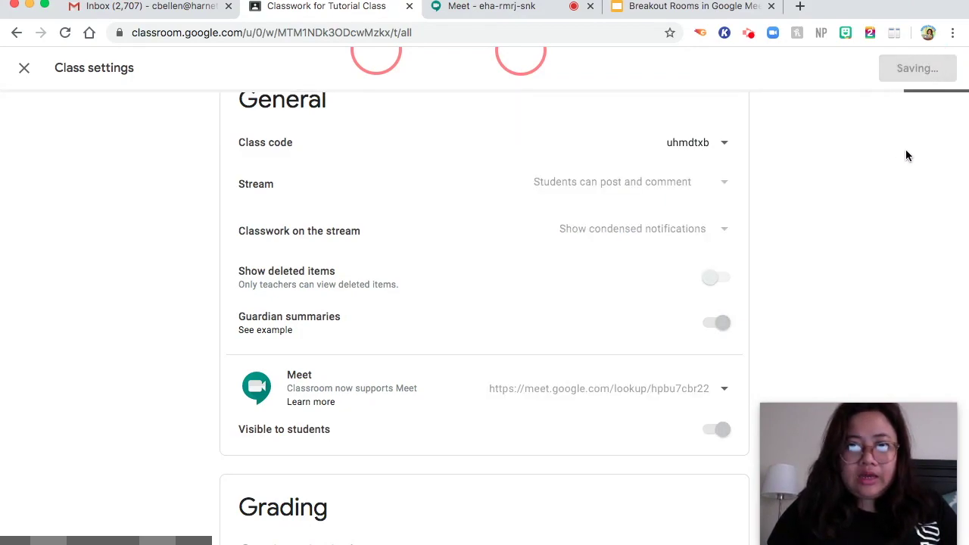
# Step: Copy the Meet link URL from the class Stream page and return to the Slides deck
pyautogui.click(370, 85)
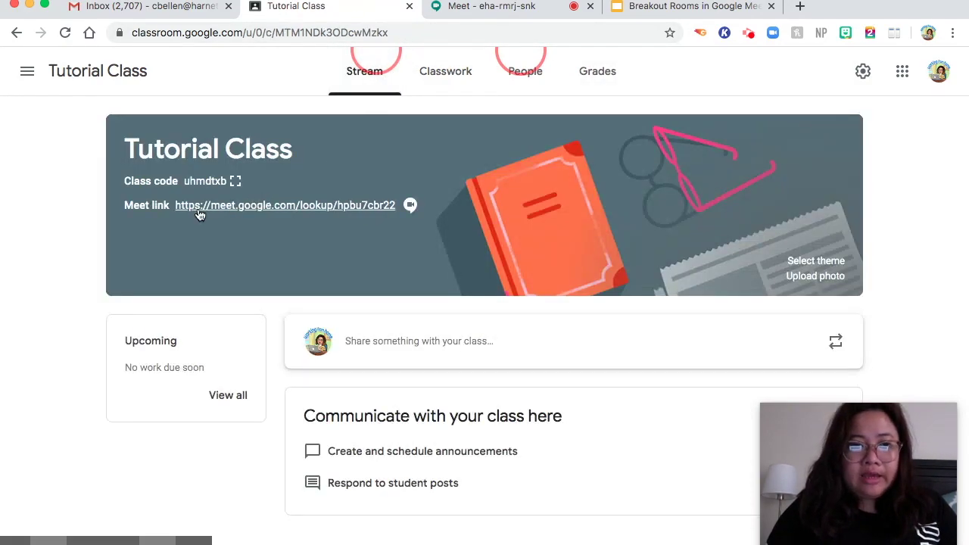
pyautogui.moveTo(396, 205); pyautogui.dragTo(176, 205)
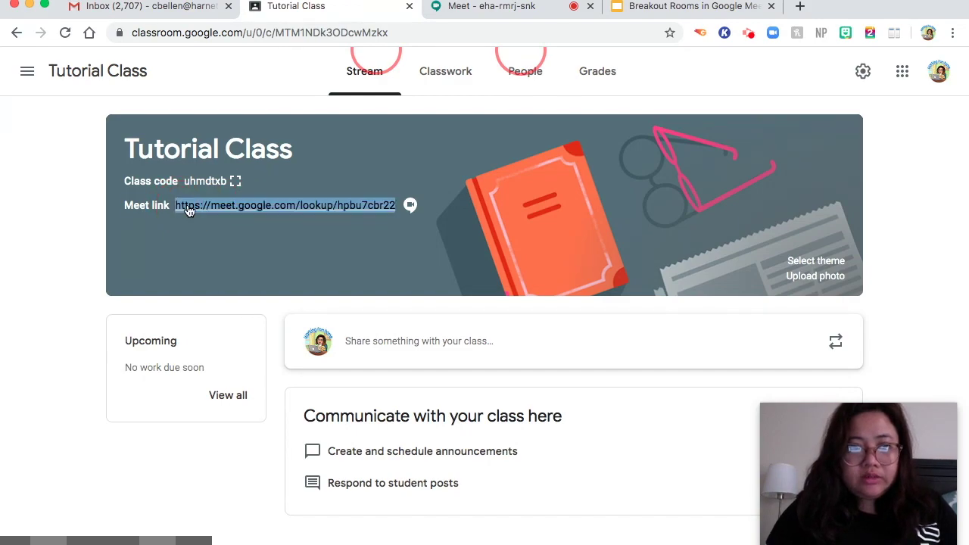
pyautogui.rightClick(188, 206)
pyautogui.click(231, 327)
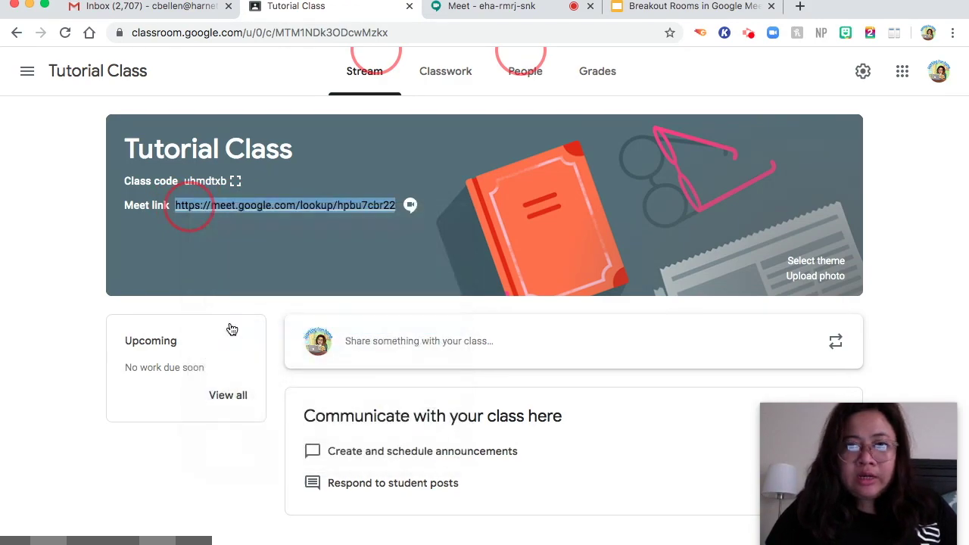
pyautogui.click(687, 8)
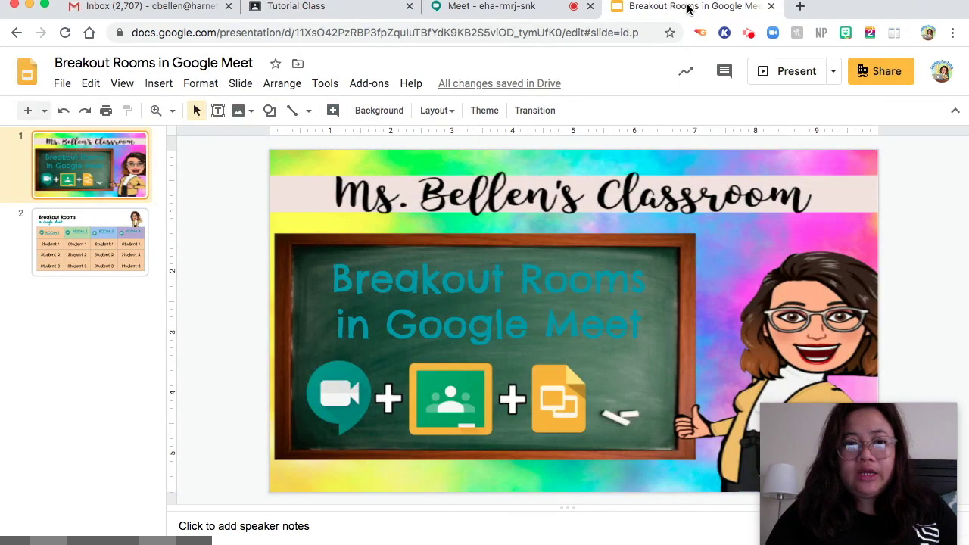
# Step: Show slide 2's breakout-rooms table and dismiss the Chrome notification
pyautogui.click(58, 242)
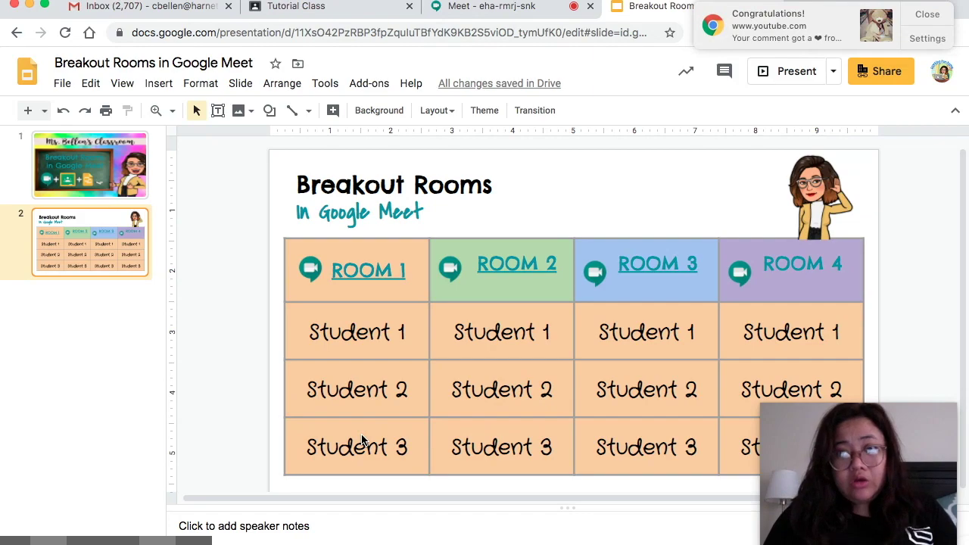
pyautogui.click(925, 15)
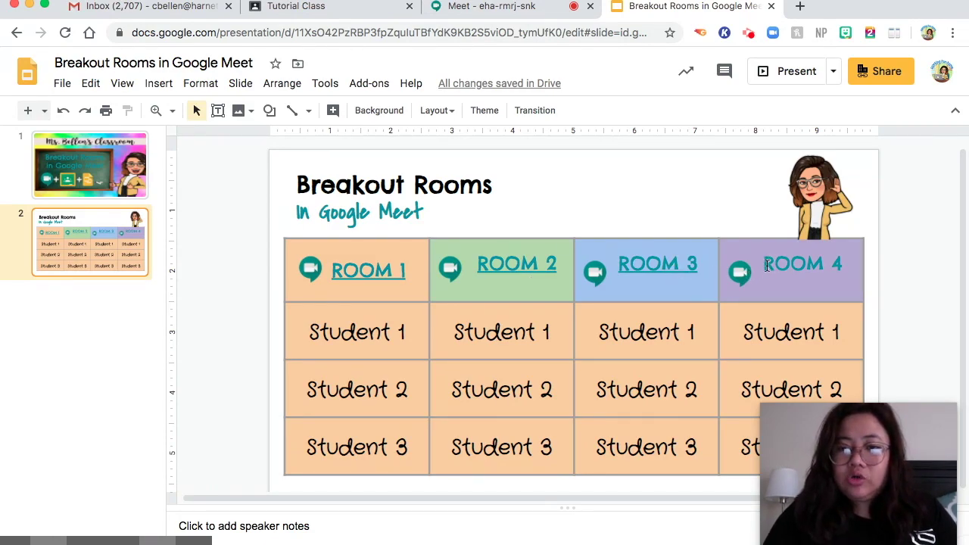
# Step: Select the ROOM 4 header text, undoing an accidental text move
pyautogui.tripleClick(820, 264)
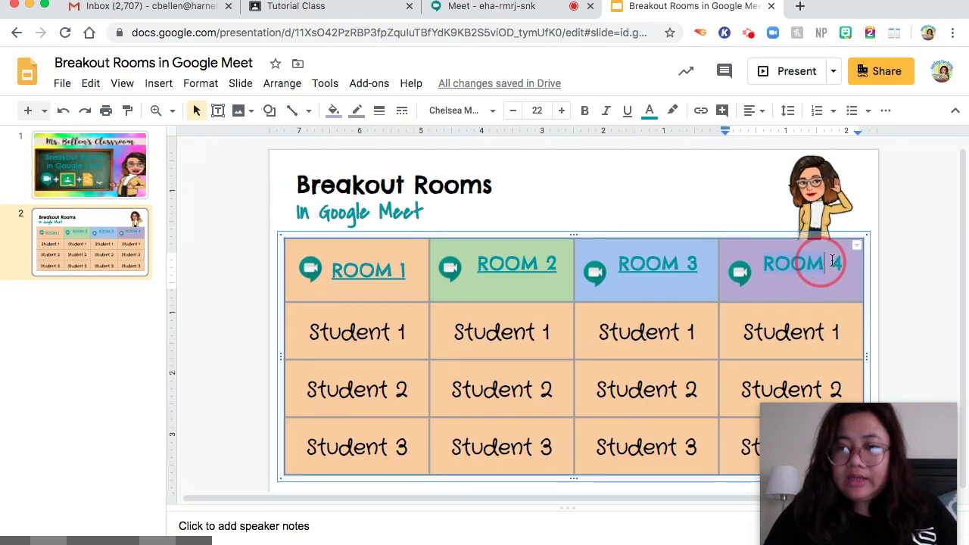
pyautogui.moveTo(822, 261); pyautogui.dragTo(863, 265)
pyautogui.press('super+z')
pyautogui.click(809, 263)
pyautogui.moveTo(808, 263); pyautogui.dragTo(839, 264)
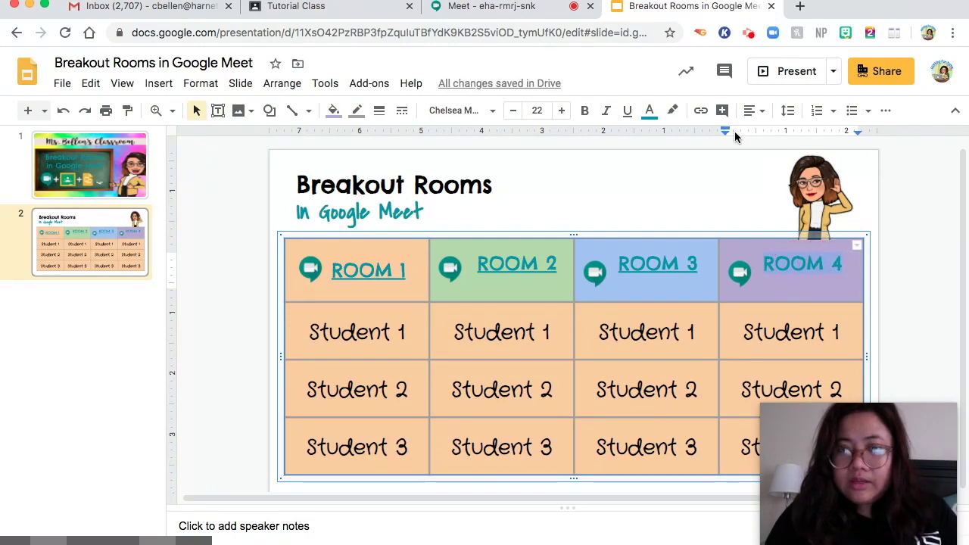
pyautogui.click(701, 111)
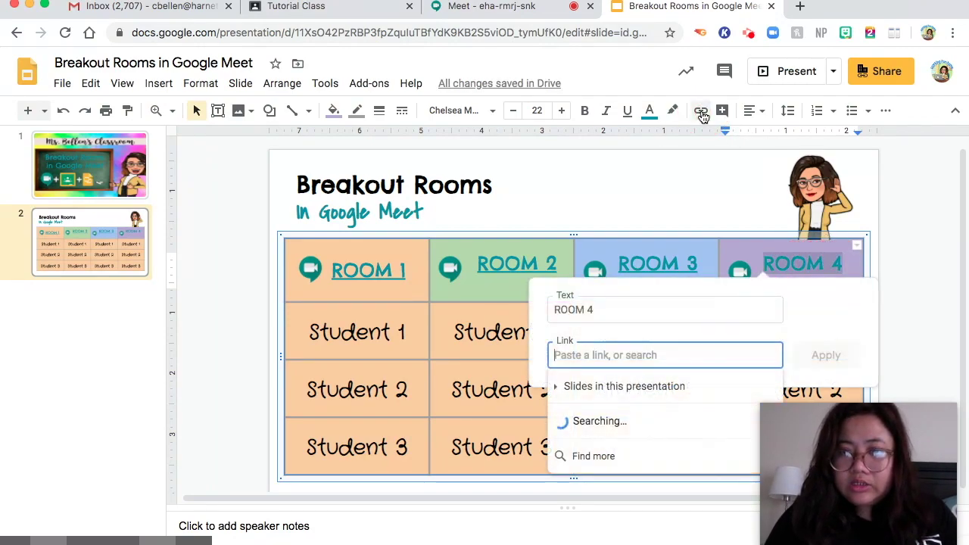
pyautogui.click(560, 353)
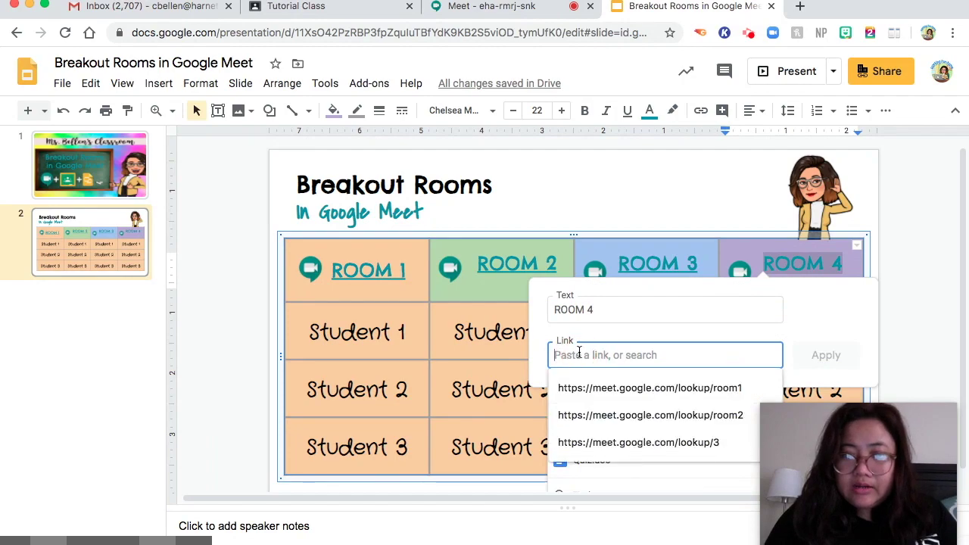
pyautogui.press('super+v')
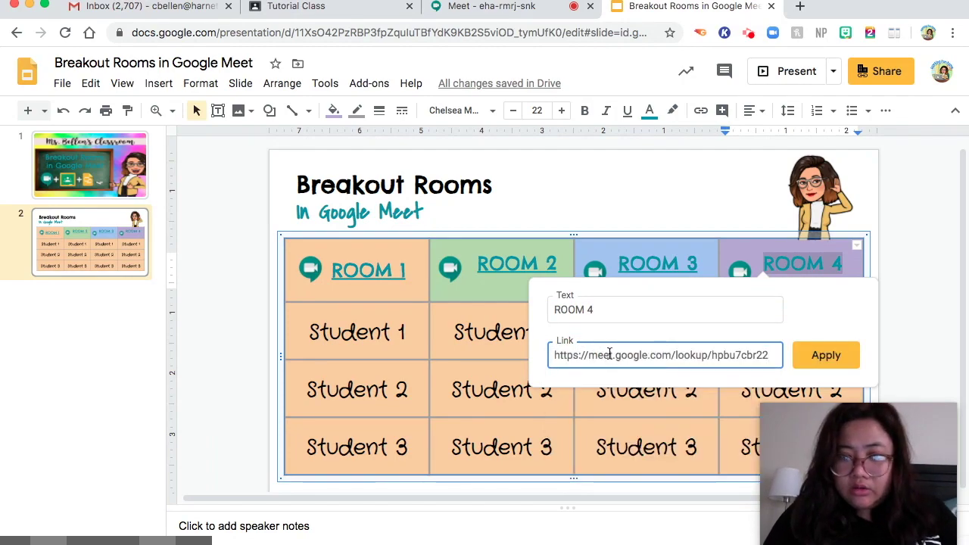
pyautogui.click(771, 355)
pyautogui.moveTo(770, 356); pyautogui.dragTo(713, 355)
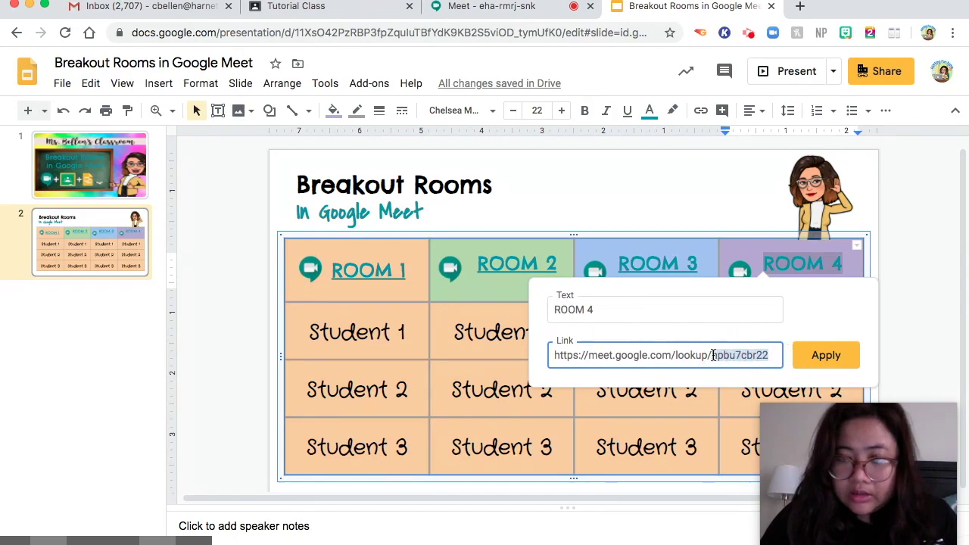
pyautogui.write('room4')
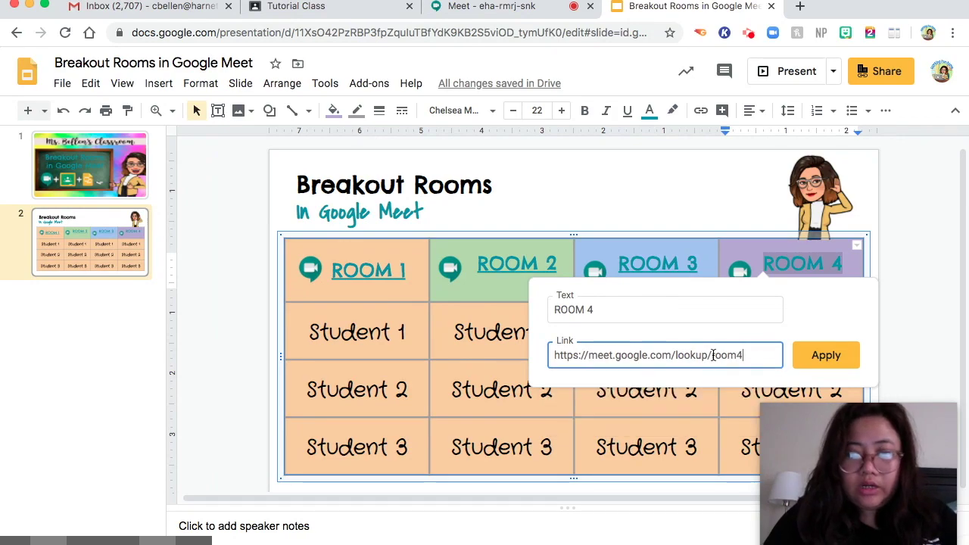
pyautogui.click(844, 354)
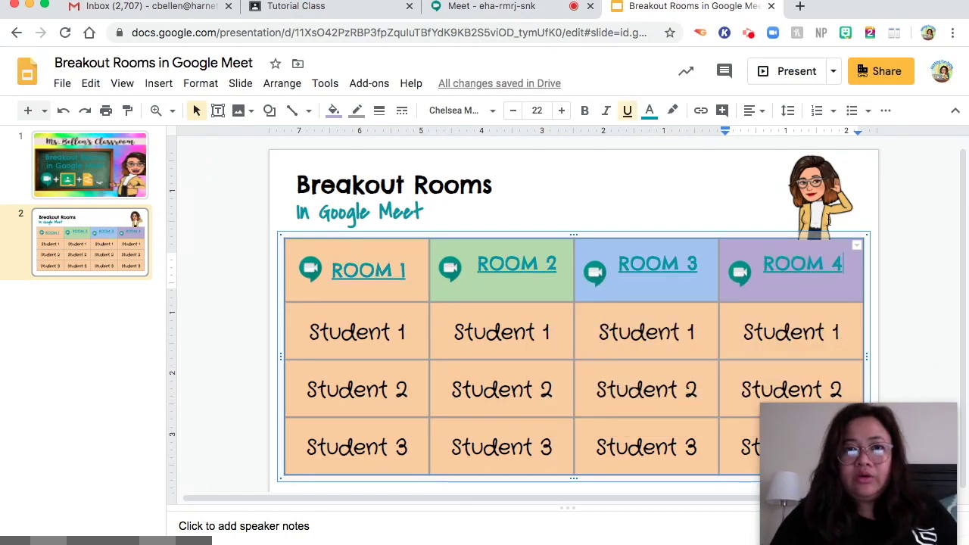
pyautogui.click(517, 8)
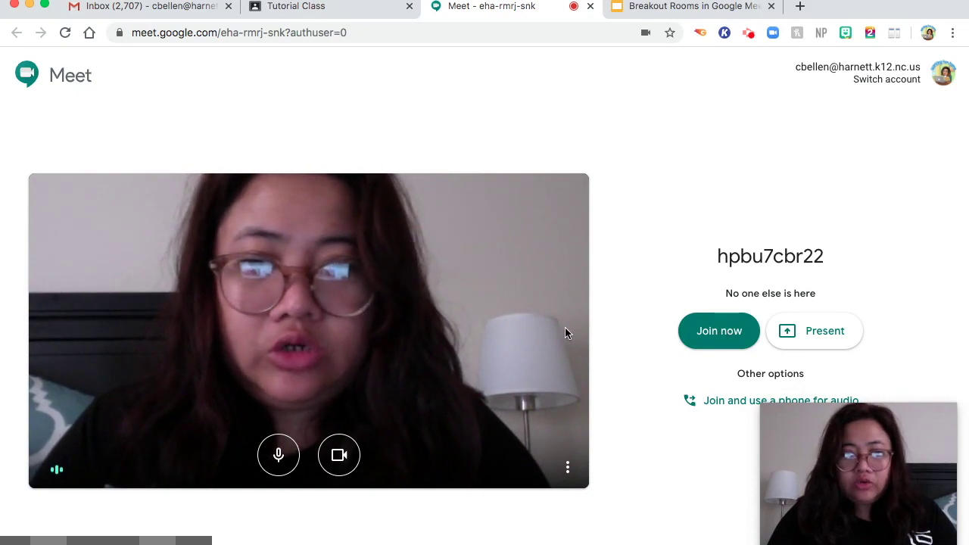
# Step: Join the main class Meet call, close the add-others prompt, and return to the slides
pyautogui.click(702, 334)
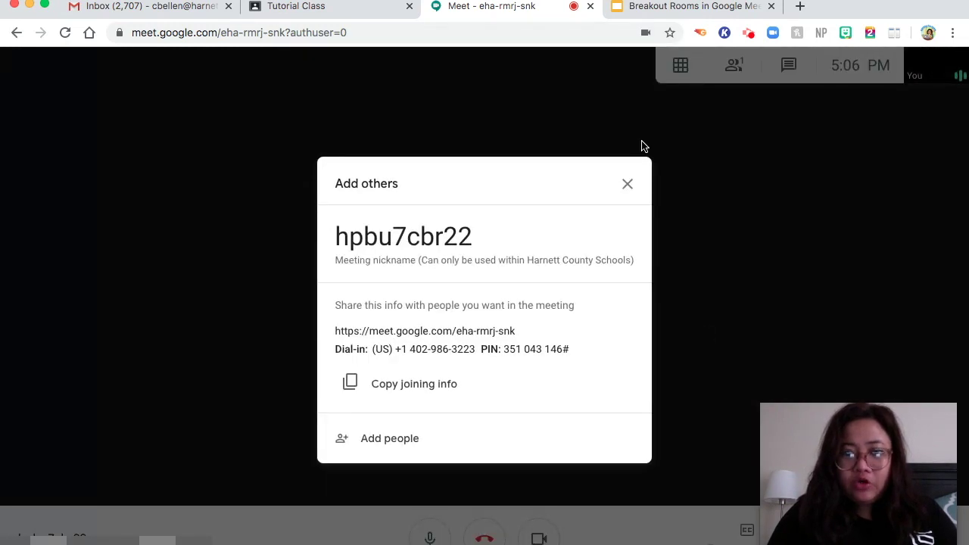
pyautogui.click(627, 185)
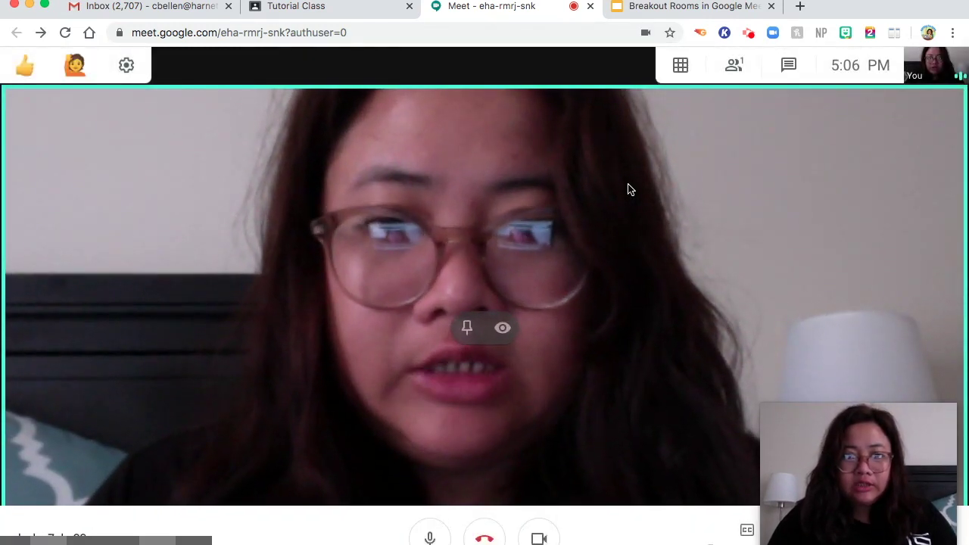
pyautogui.click(700, 7)
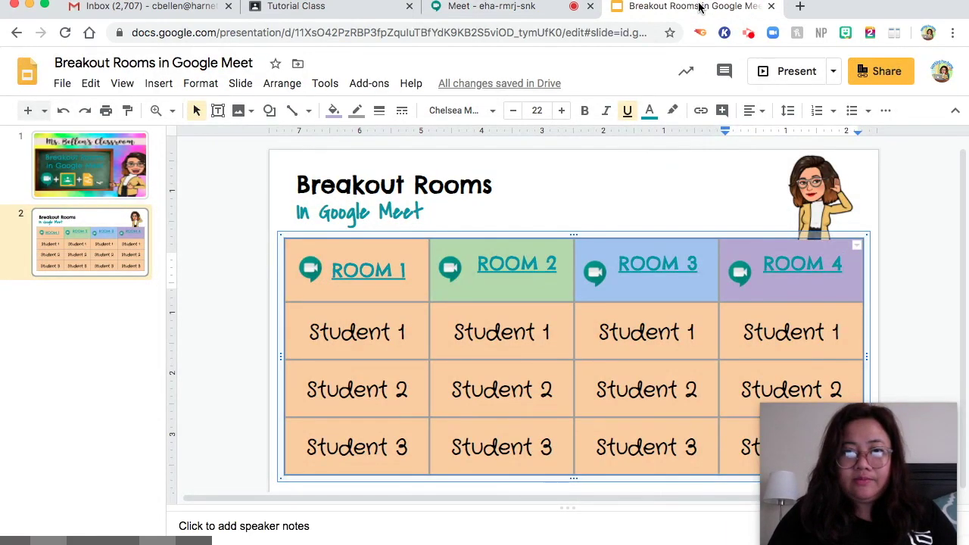
# Step: Open the ROOM 1 header's room1 Meet link in a new tab
pyautogui.click(390, 277)
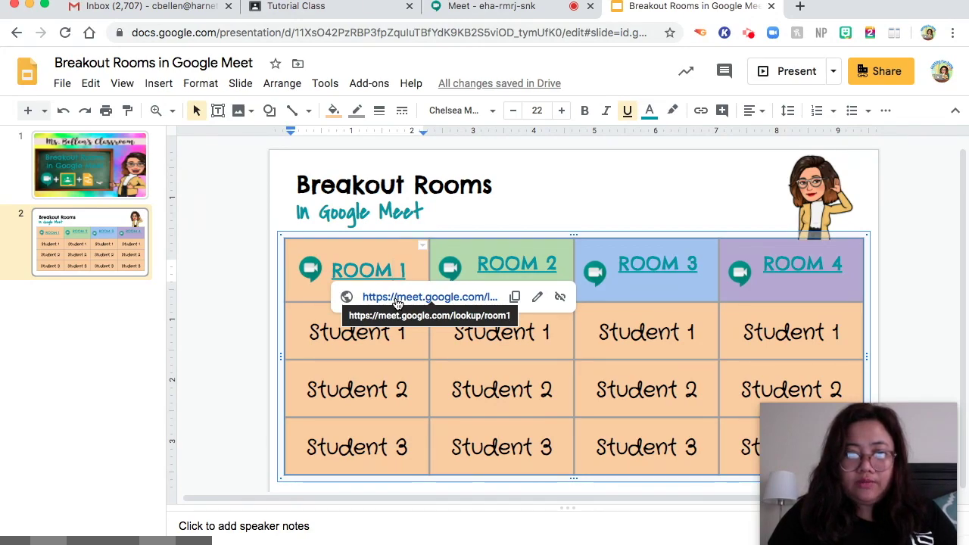
pyautogui.click(395, 317)
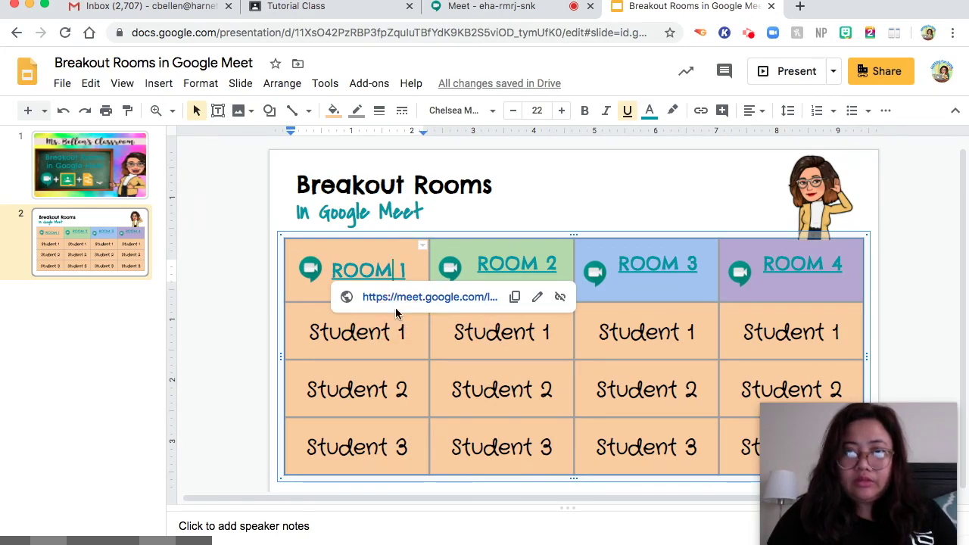
pyautogui.click(401, 297)
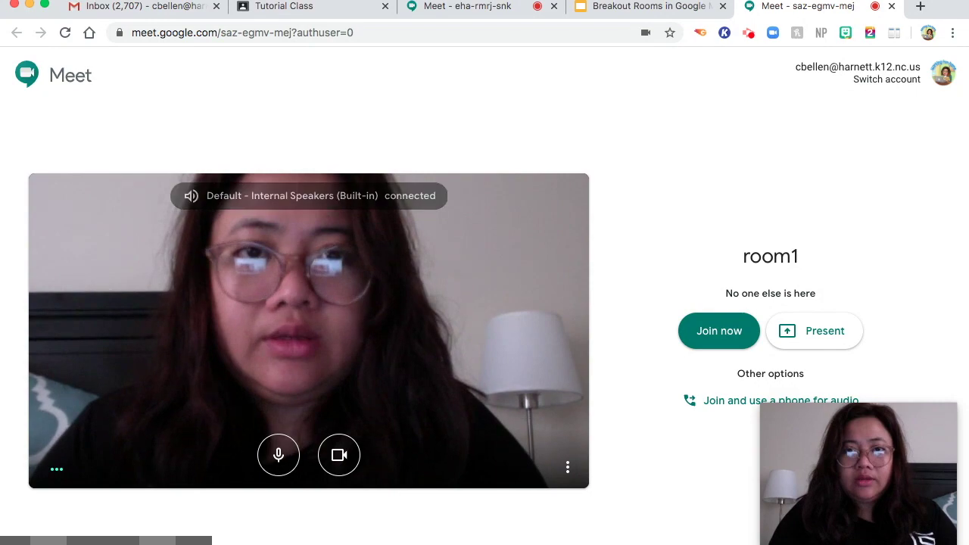
# Step: Back on the slide, open the ROOM 3 header's Meet link in another tab
pyautogui.click(619, 9)
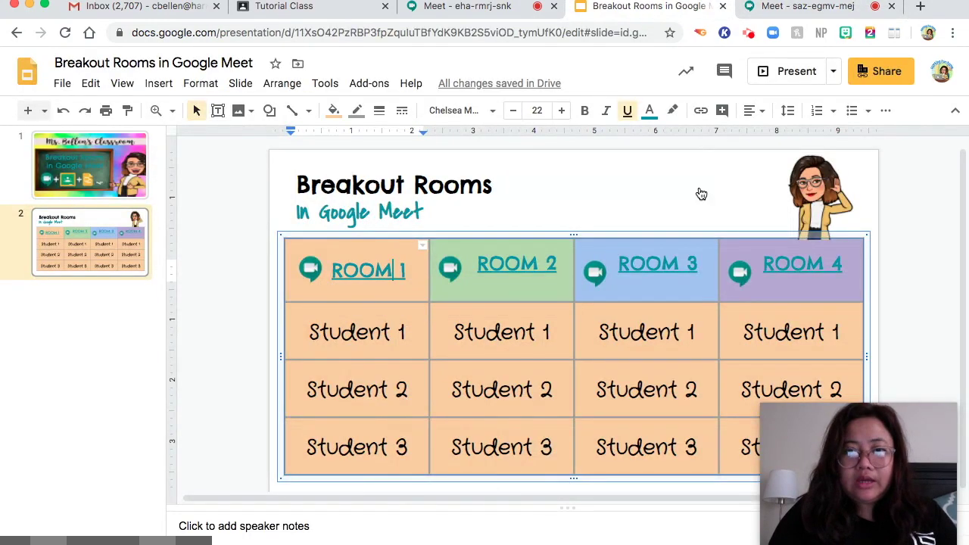
pyautogui.click(647, 265)
pyautogui.click(668, 291)
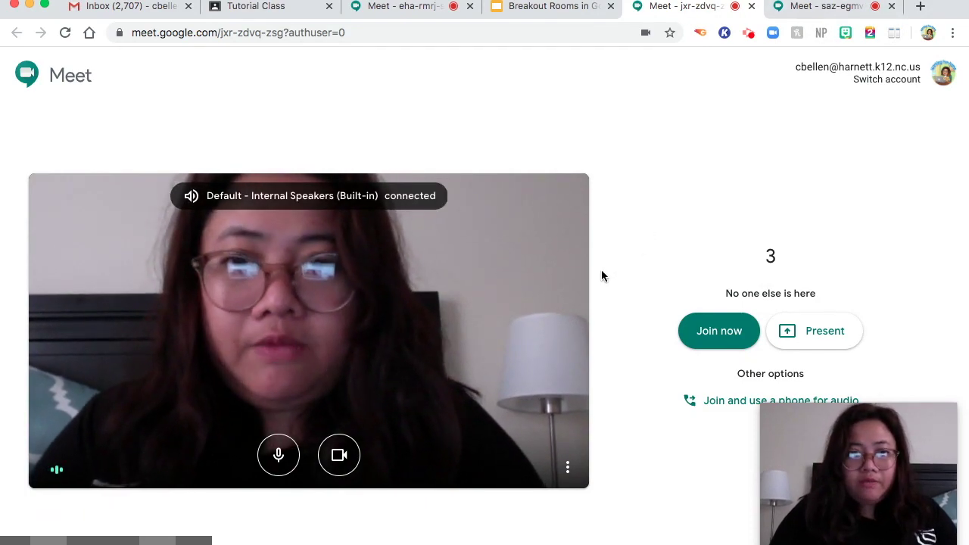
# Step: Mute the microphone, keep the camera on, and join the room 3 call
pyautogui.click(288, 465)
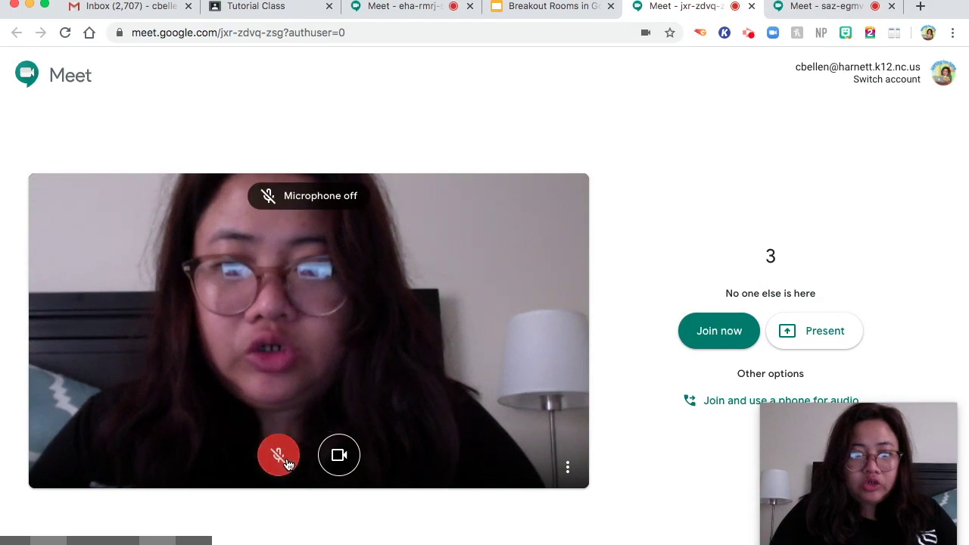
pyautogui.click(331, 464)
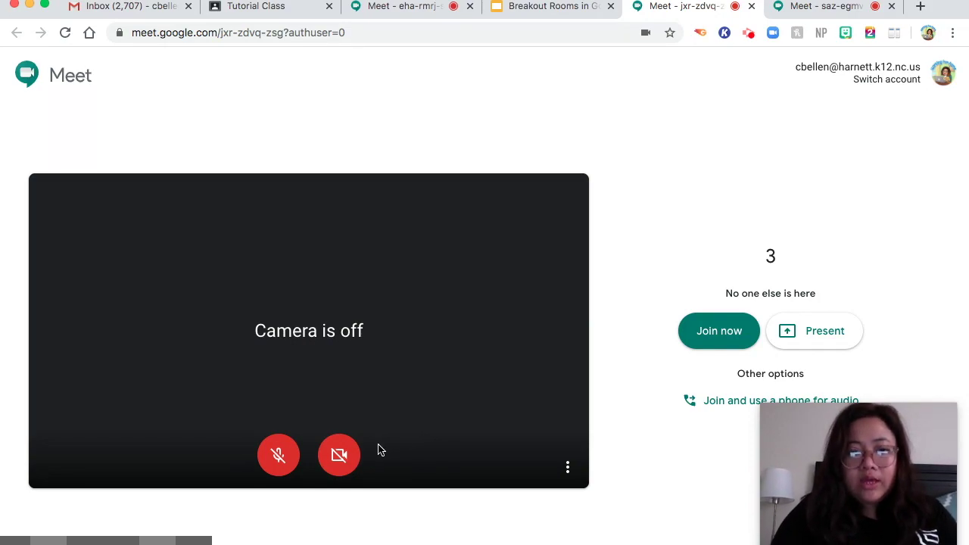
pyautogui.click(339, 459)
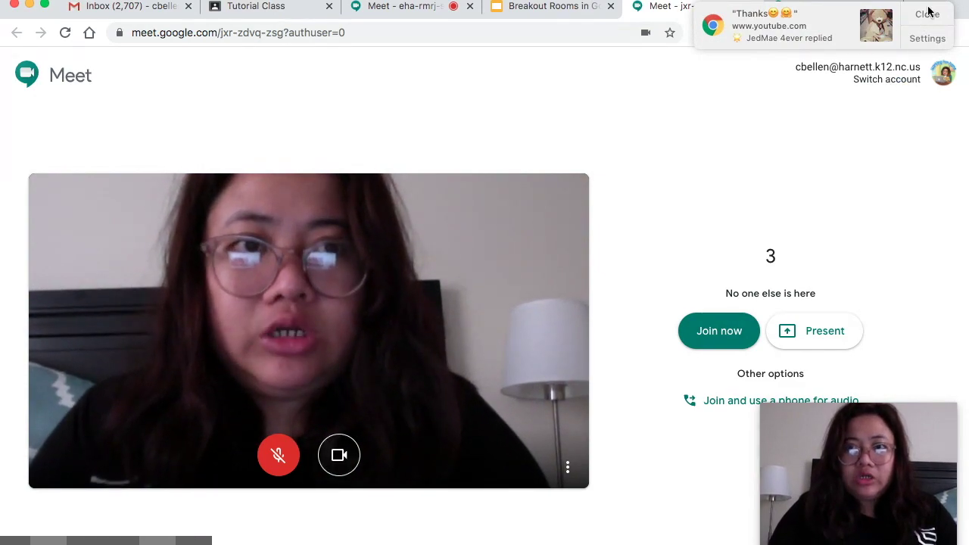
pyautogui.click(928, 13)
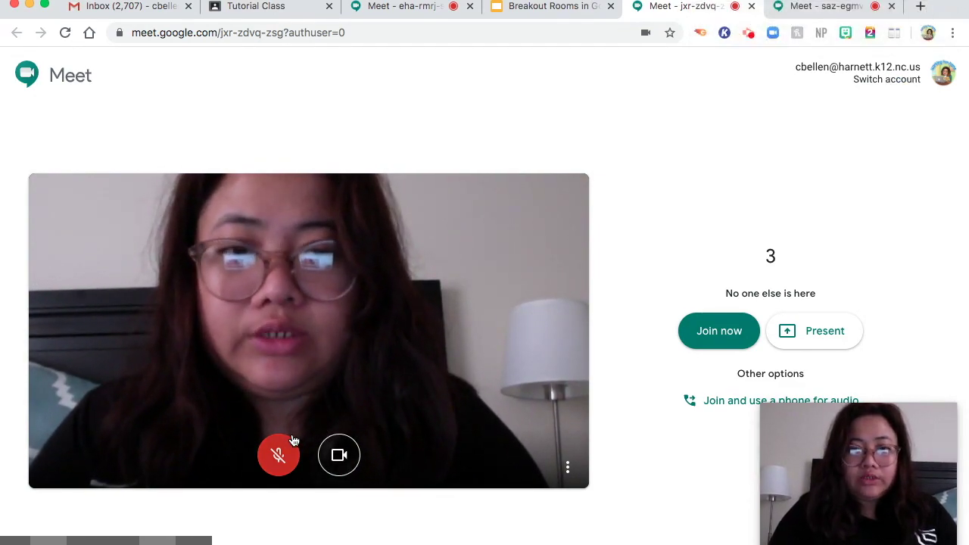
pyautogui.click(730, 337)
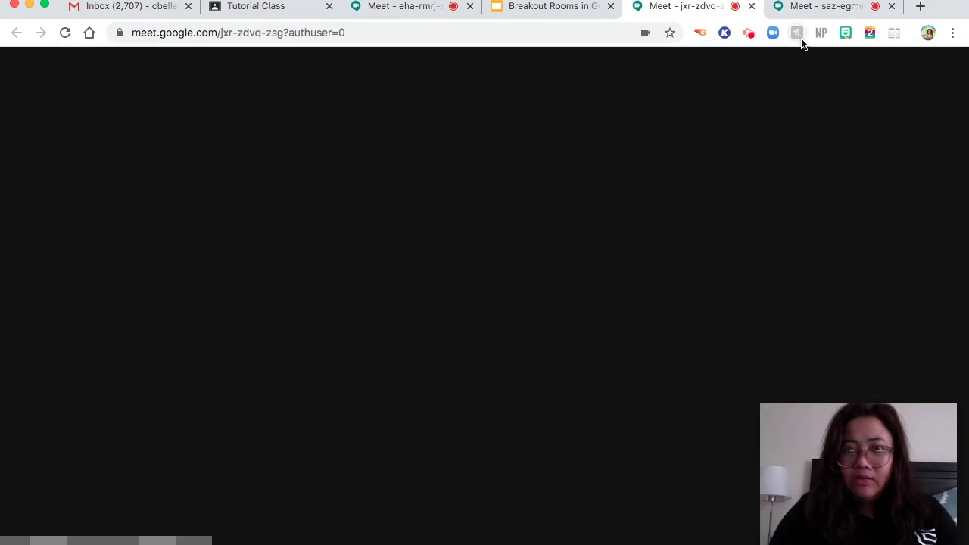
pyautogui.click(813, 8)
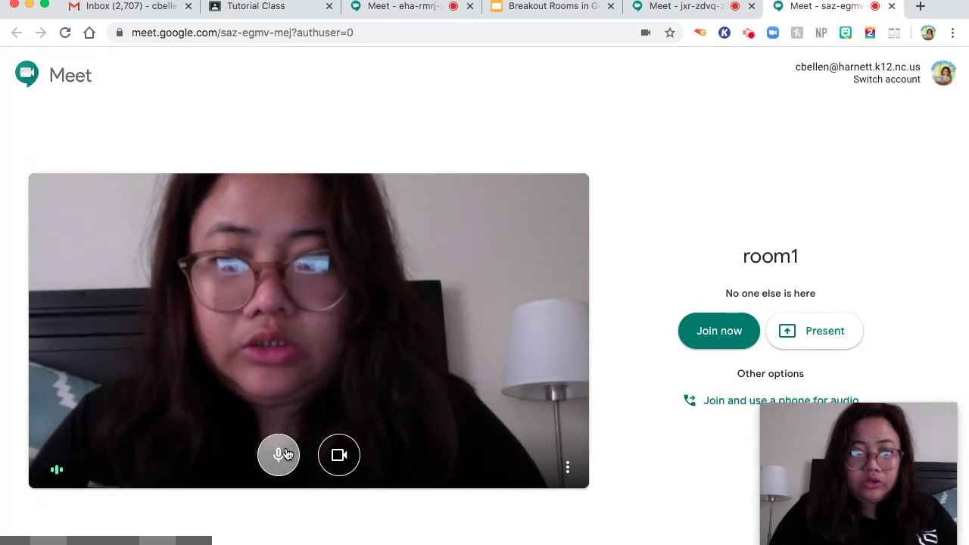
# Step: Mute the microphone and join the room1 call, then bring its tab forward
pyautogui.click(282, 454)
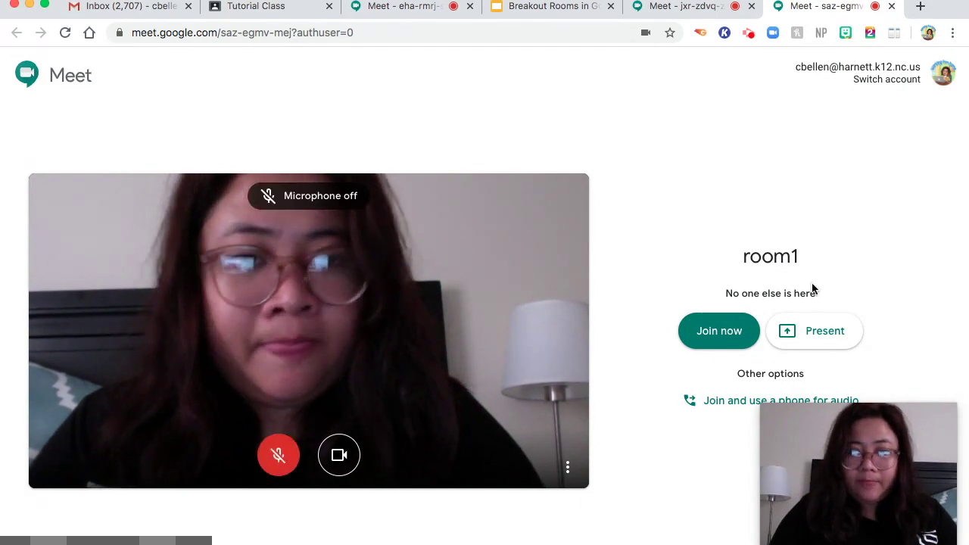
pyautogui.click(729, 337)
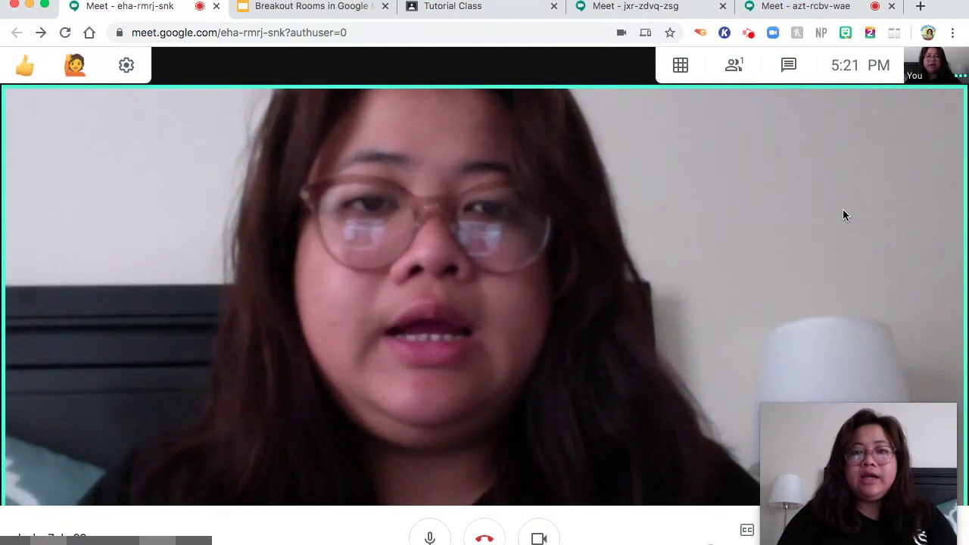
pyautogui.click(790, 8)
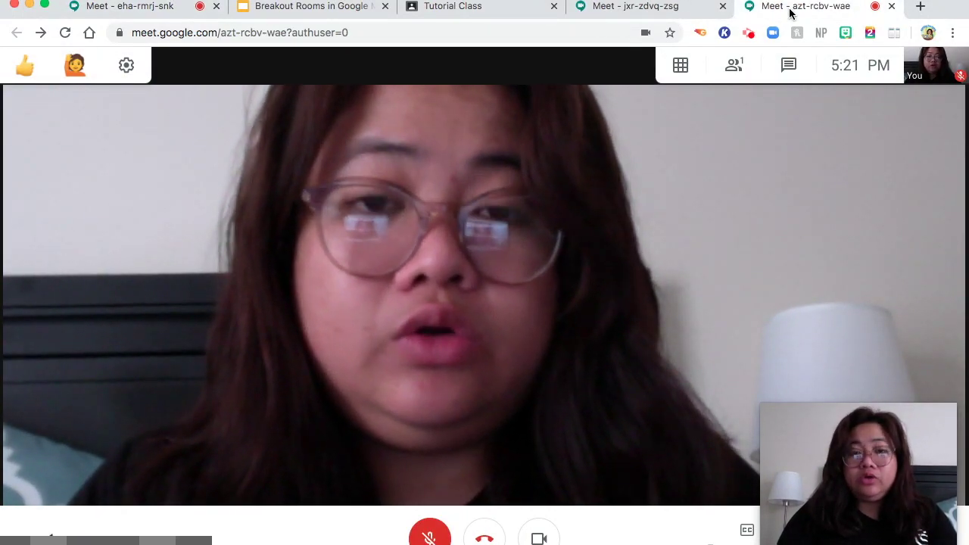
# Step: Split room1 and the main class call 5:5 with Dualless, then open room1's chat
pyautogui.click(894, 34)
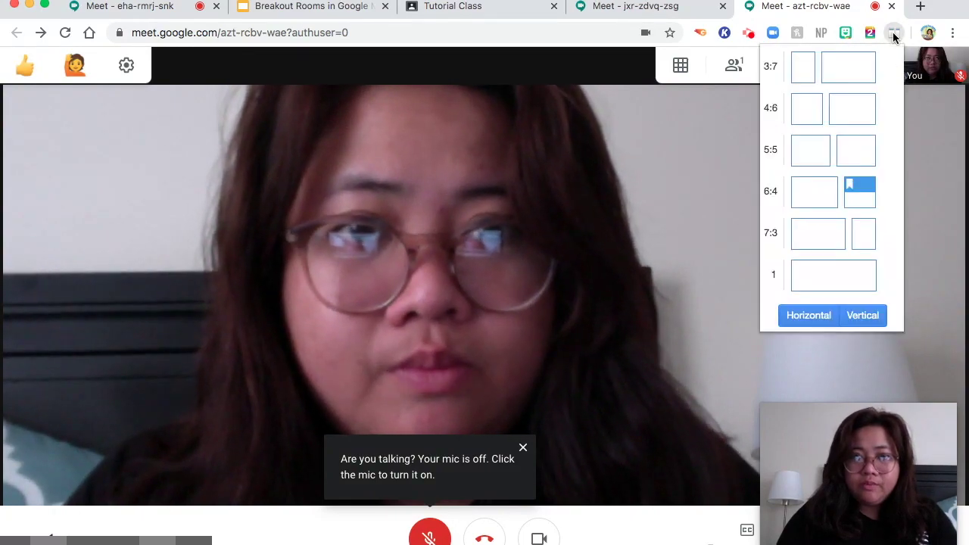
pyautogui.click(801, 149)
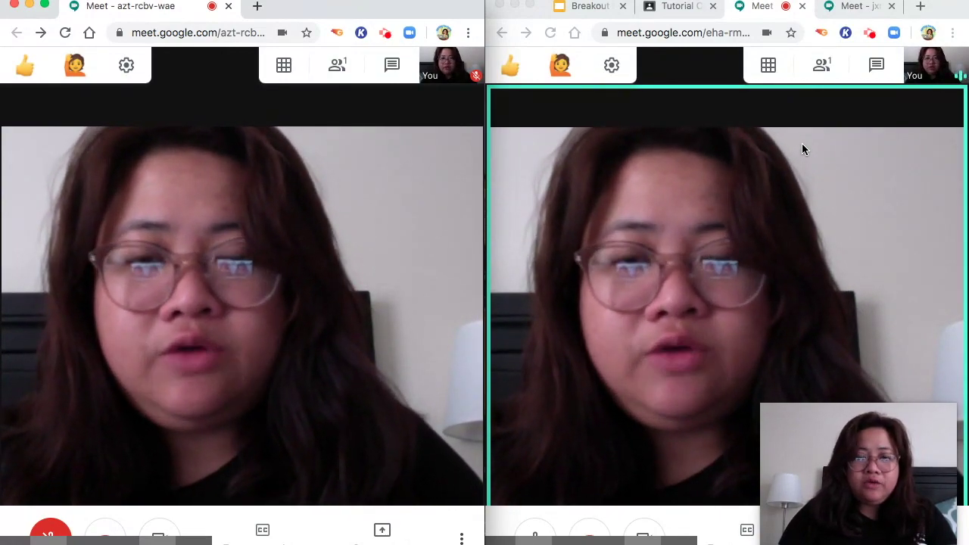
pyautogui.click(391, 66)
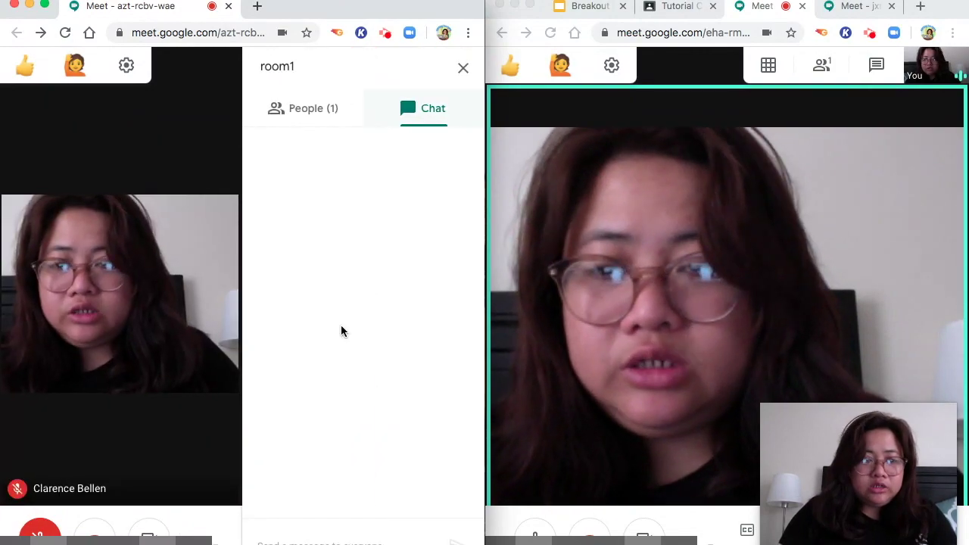
# Step: Send 'Go back to the main google meet' in room1's chat
pyautogui.click(301, 543)
pyautogui.write('Go')
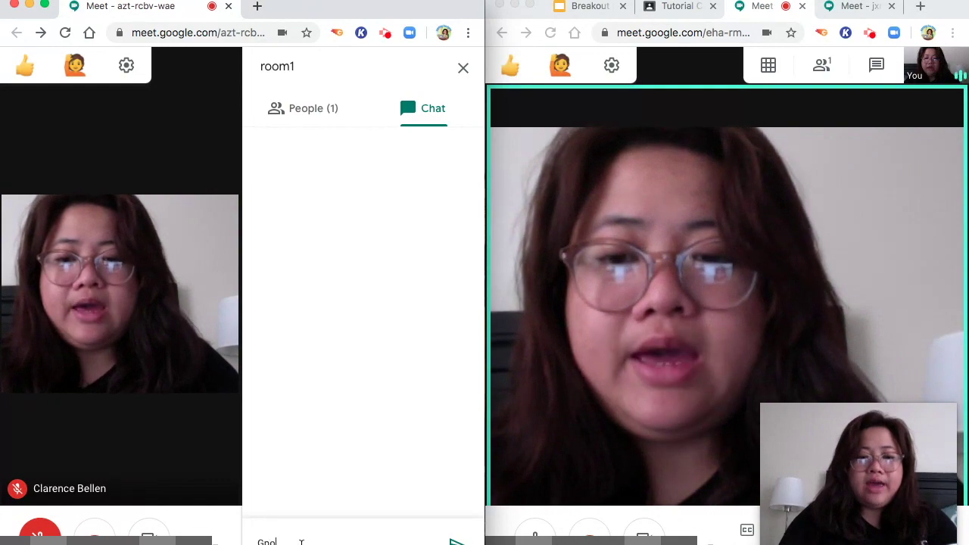
pyautogui.write(' bac')
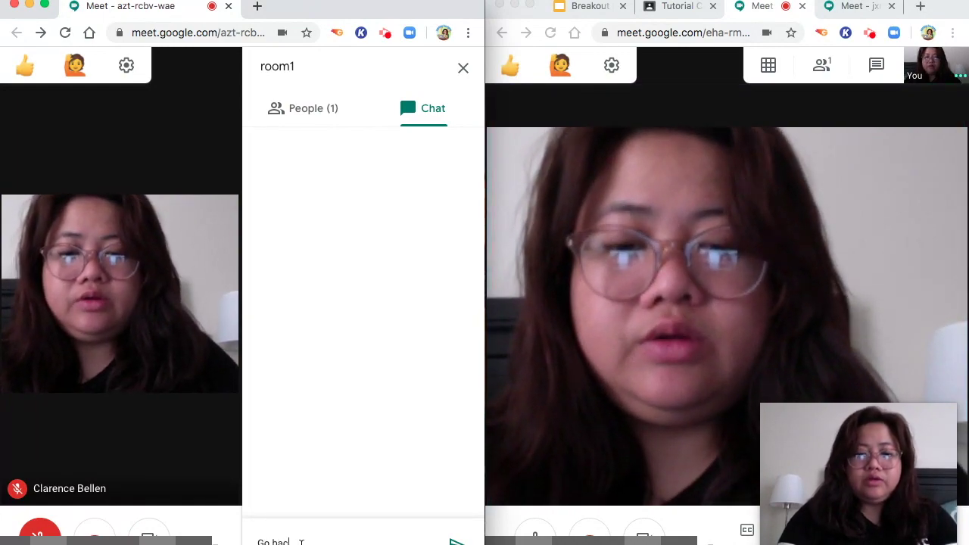
pyautogui.write('k to the')
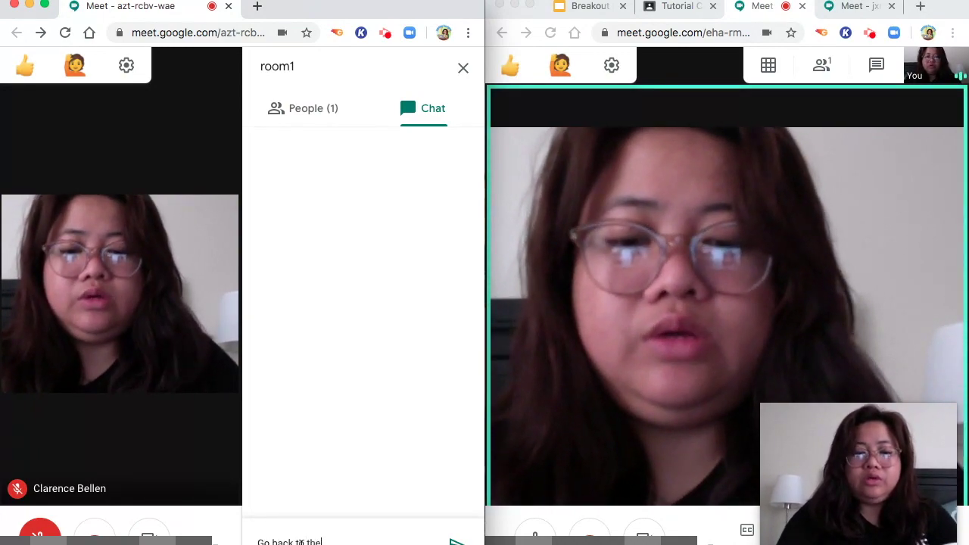
pyautogui.write(' main')
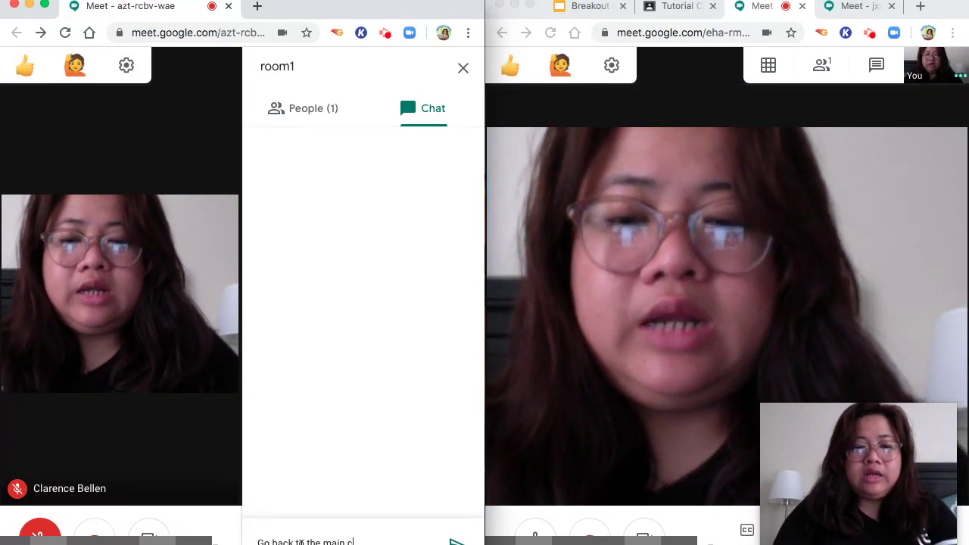
pyautogui.write(' google meet')
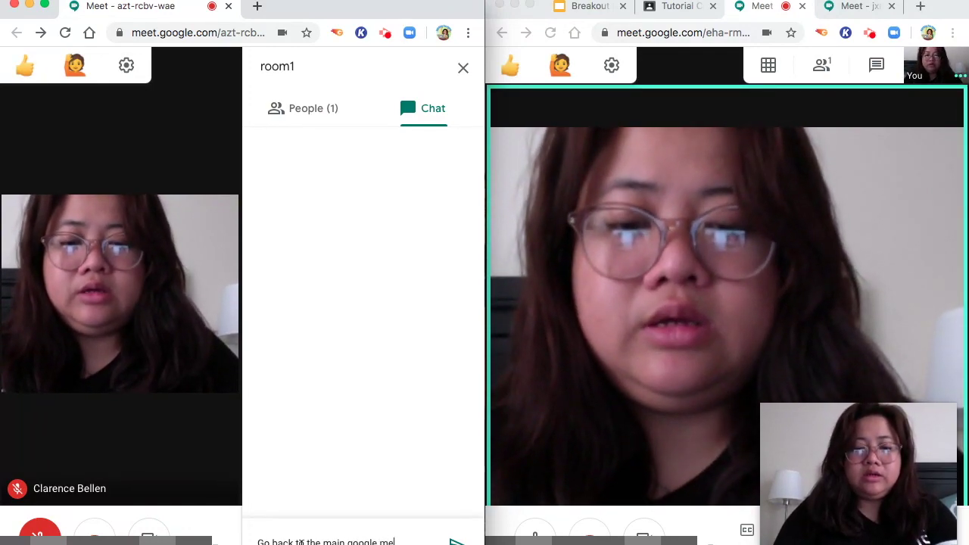
pyautogui.press('Return')
# Step: Paste and send the main meeting's link, then close the chat panel
pyautogui.write('https://meet.google.com/eha-rmri-snk')
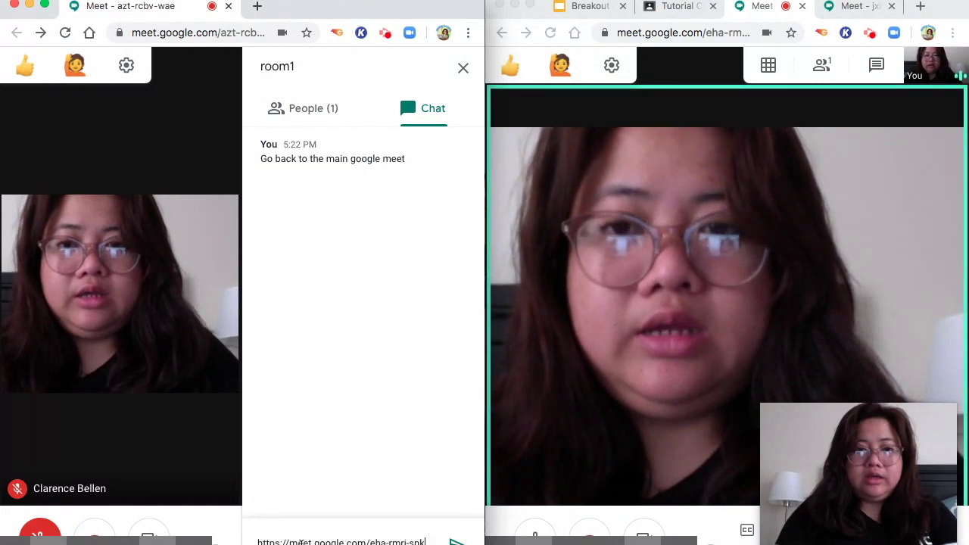
pyautogui.click(458, 542)
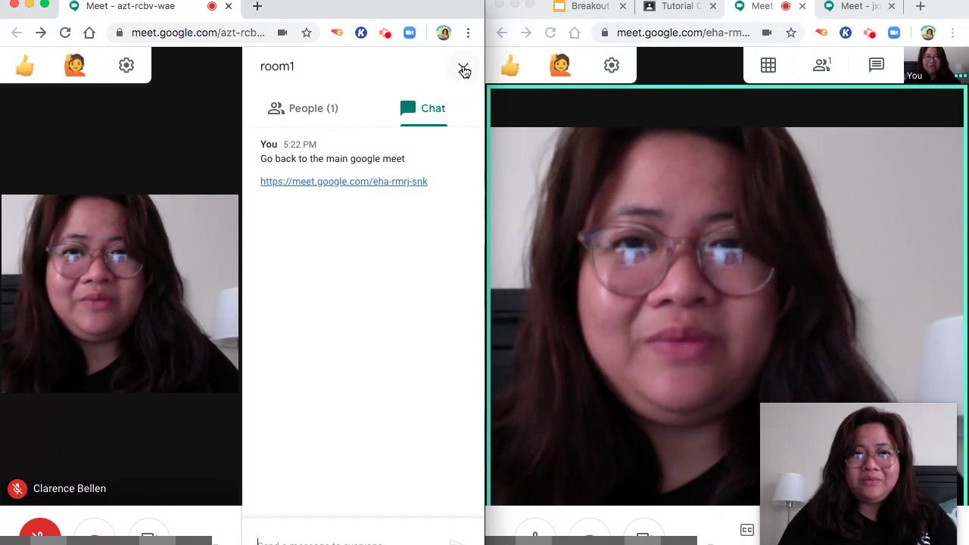
pyautogui.click(463, 68)
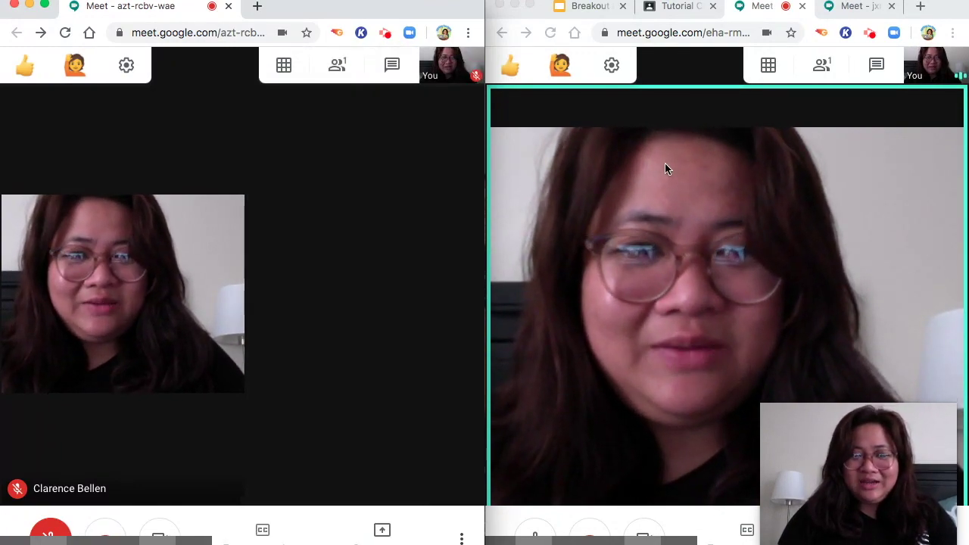